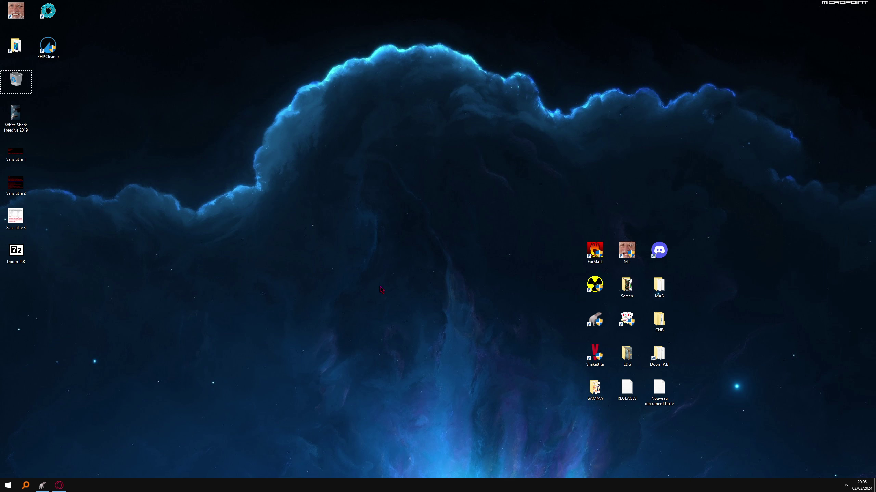
# Restore the browser and play the Doom Project Brutality RUSH WAD Dark Corner video
pyautogui.click(60, 485)
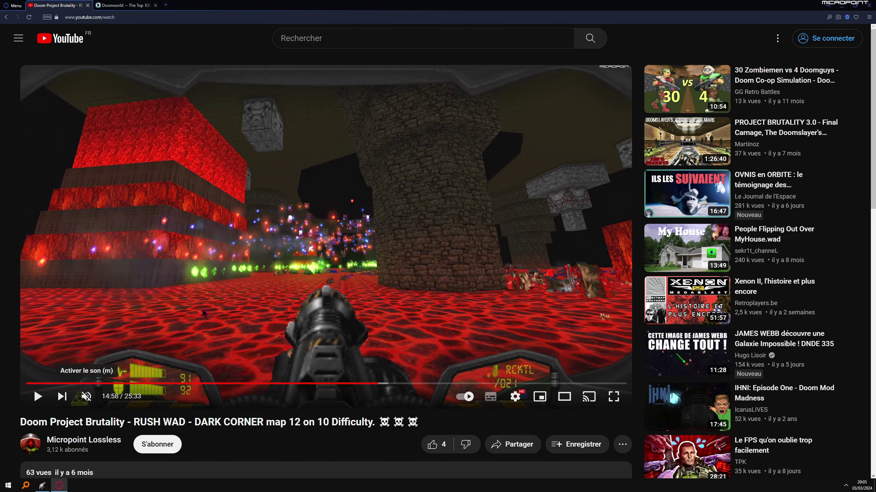
pyautogui.click(262, 370)
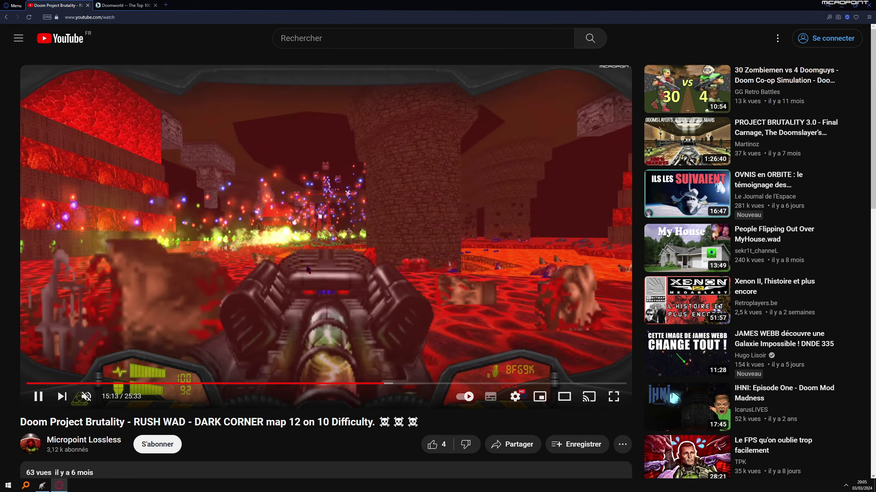
# Pause the video and open the Doom P.B.7z archive from the desktop in 7-Zip
pyautogui.click(323, 275)
pyautogui.press('super+d')
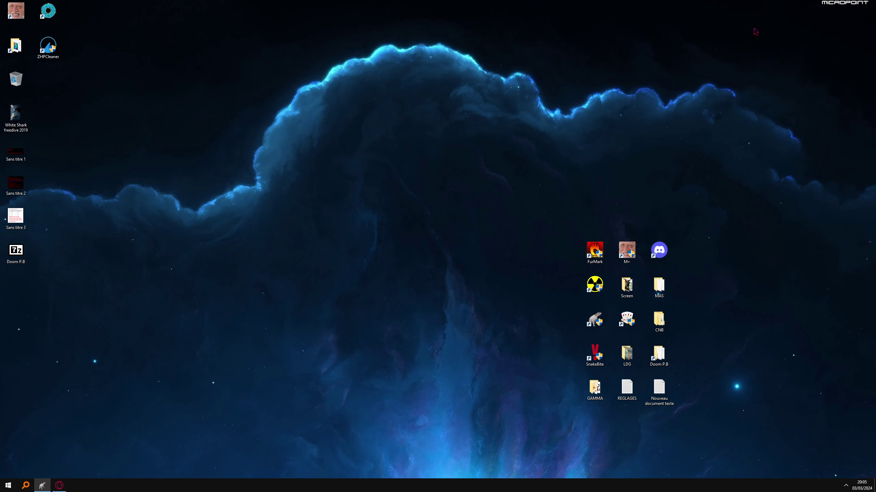
pyautogui.click(14, 251)
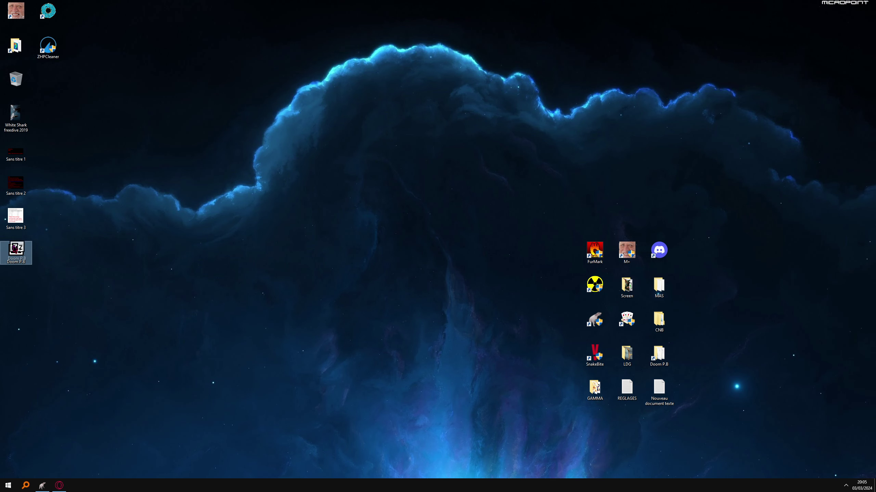
pyautogui.doubleClick(15, 250)
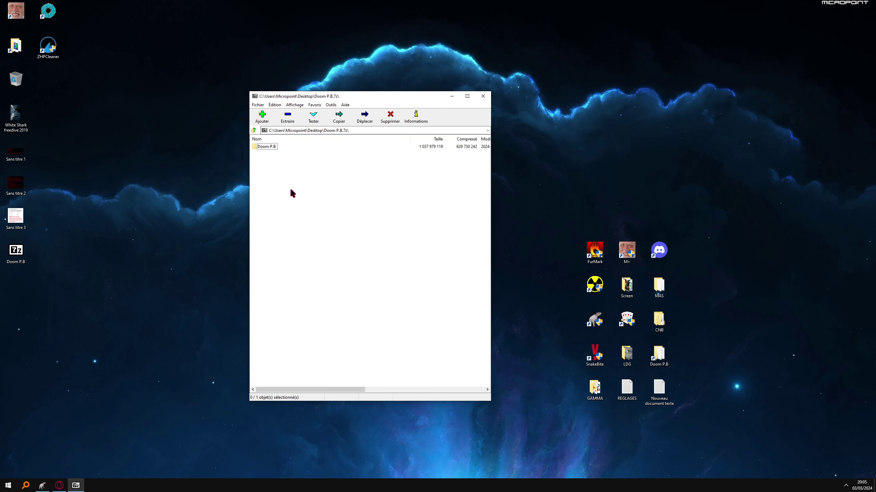
# Start extracting the Doom P.B folder, then cancel the extraction
pyautogui.click(268, 147)
pyautogui.click(289, 119)
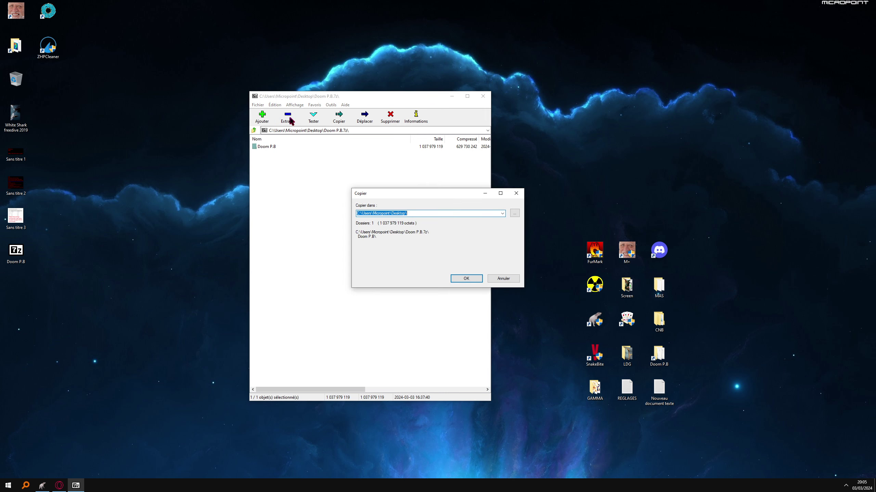
pyautogui.click(405, 212)
pyautogui.click(503, 279)
# Close 7-Zip, open the Doom P.B folder, and select gzdoom and gzdoom-Micropoint
pyautogui.click(483, 95)
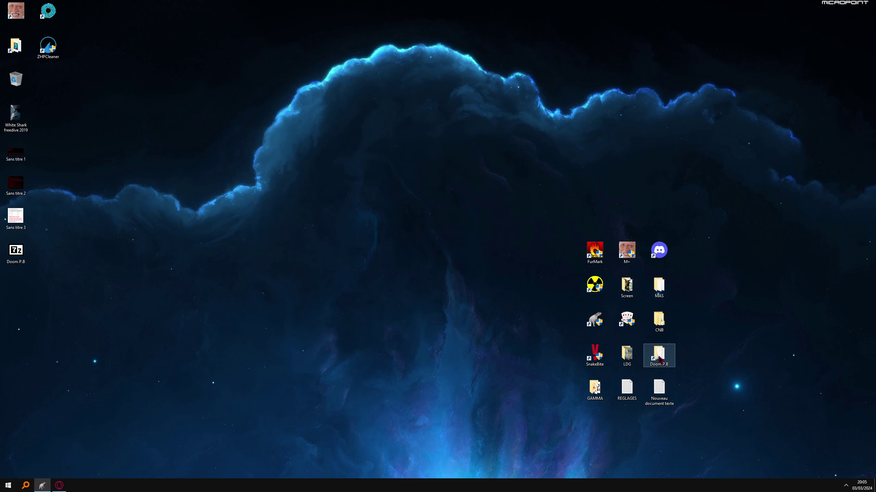
pyautogui.moveTo(658, 359)
pyautogui.mouseDown()
pyautogui.moveTo(659, 319)
pyautogui.moveTo(519, 275)
pyautogui.moveTo(650, 359)
pyautogui.mouseUp()
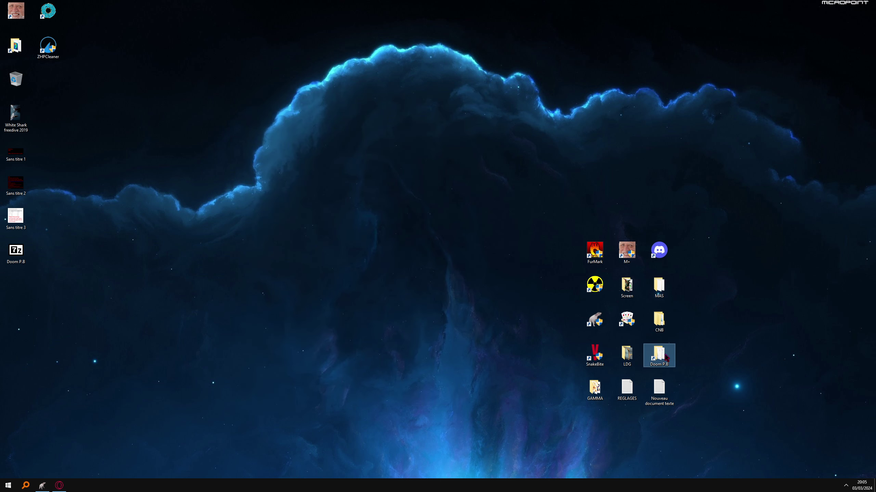
pyautogui.doubleClick(664, 357)
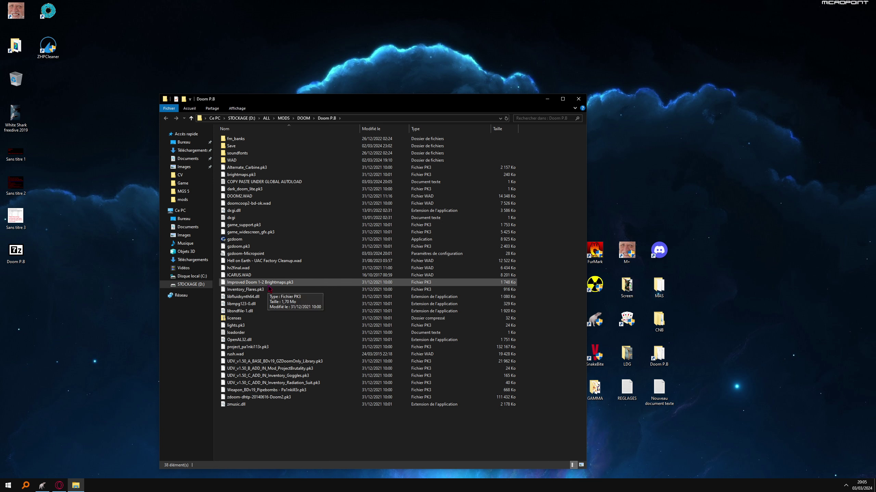
pyautogui.click(235, 240)
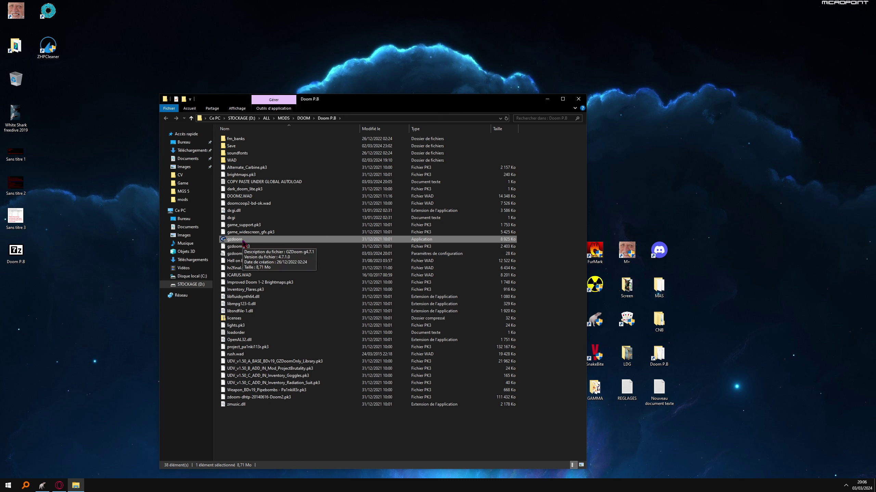
pyautogui.click(238, 254)
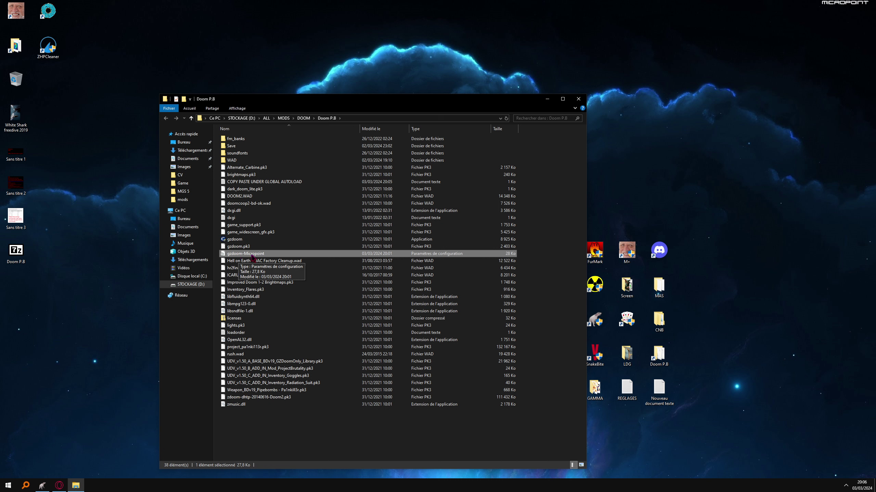
# Open gzdoom-Micropoint and the COPY PASTE UNDER GLOBAL AUTOLOAD note, selecting the note's ten Path lines
pyautogui.doubleClick(240, 255)
pyautogui.moveTo(312, 32); pyautogui.dragTo(391, 40)
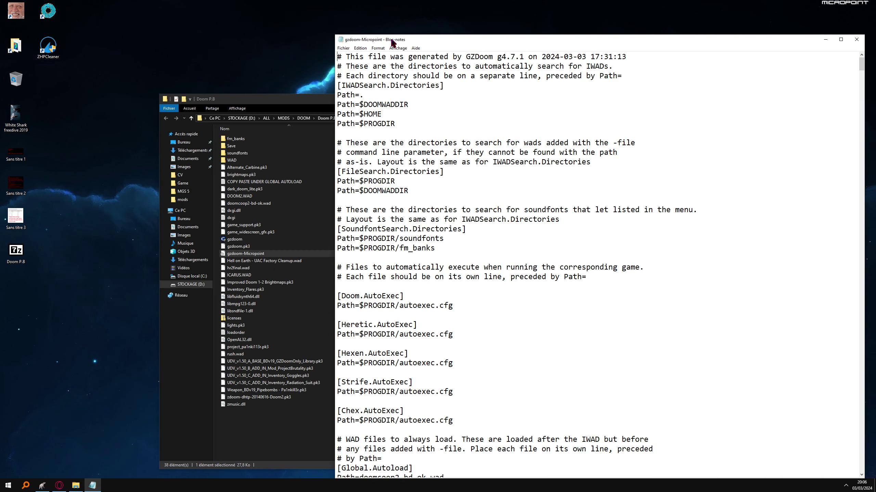
pyautogui.click(257, 183)
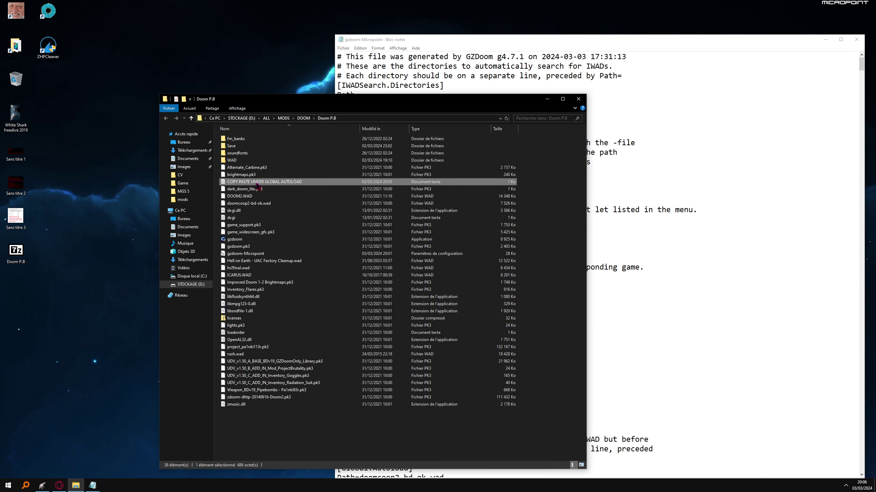
pyautogui.doubleClick(237, 184)
pyautogui.moveTo(492, 136); pyautogui.dragTo(223, 39)
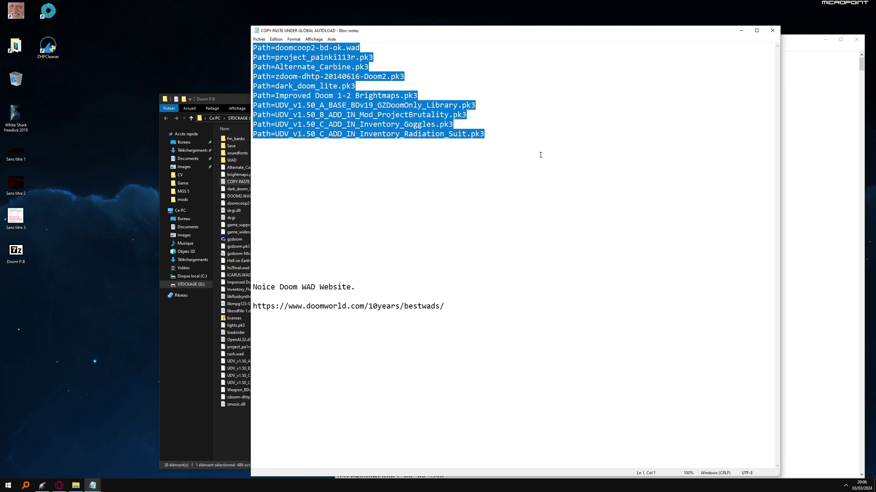
pyautogui.click(741, 31)
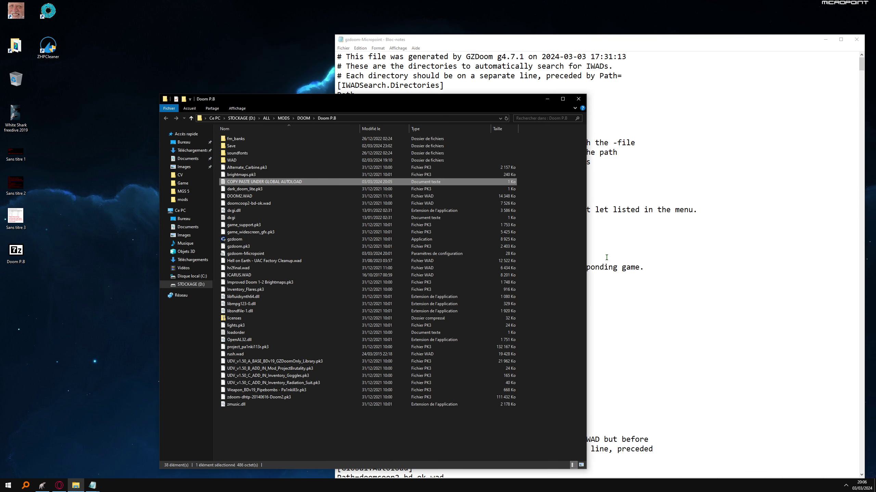
# In the config, scroll to [Global.Autoload] and select its ten existing Path lines
pyautogui.click(620, 65)
pyautogui.scroll(-10, 427, 264)
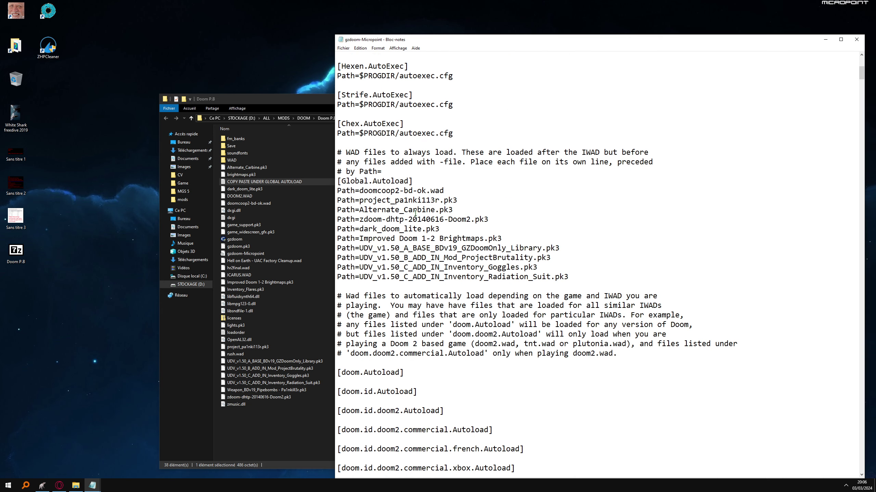
pyautogui.moveTo(420, 185); pyautogui.dragTo(331, 154)
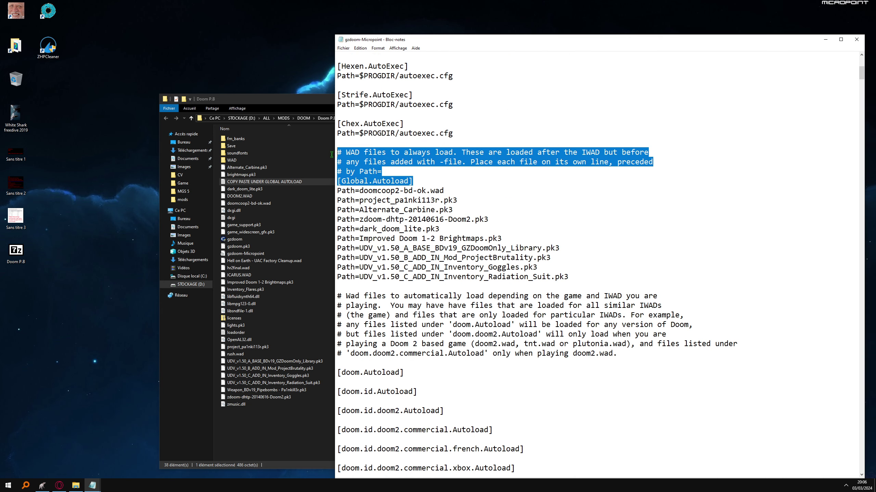
pyautogui.click(422, 181)
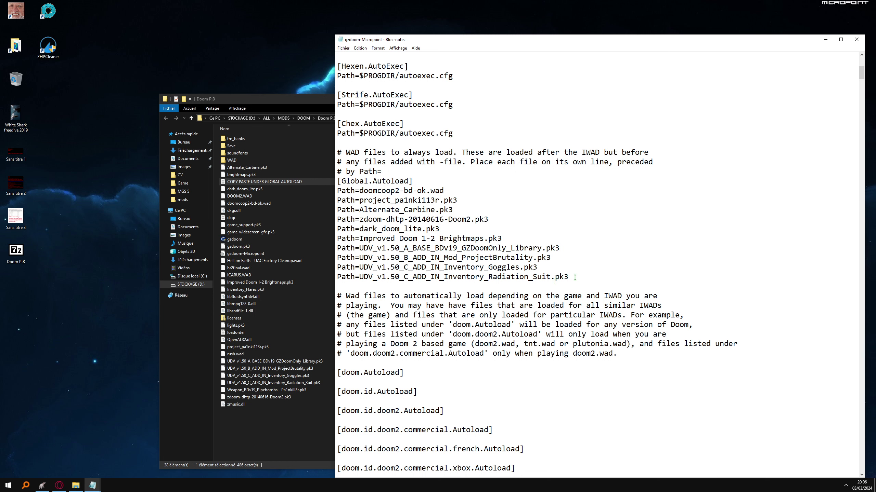
pyautogui.moveTo(574, 278); pyautogui.dragTo(339, 191)
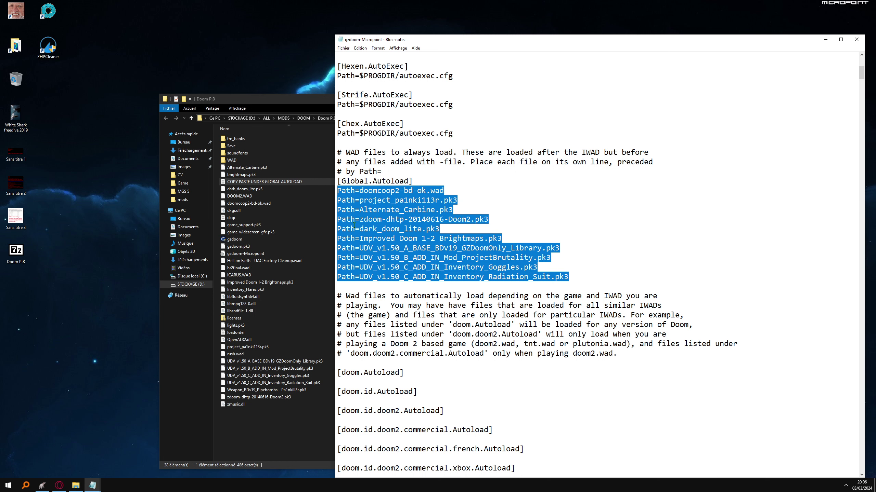
# Replace the old [Global.Autoload] Path lines with the ten pasted from the note
pyautogui.press('Delete')
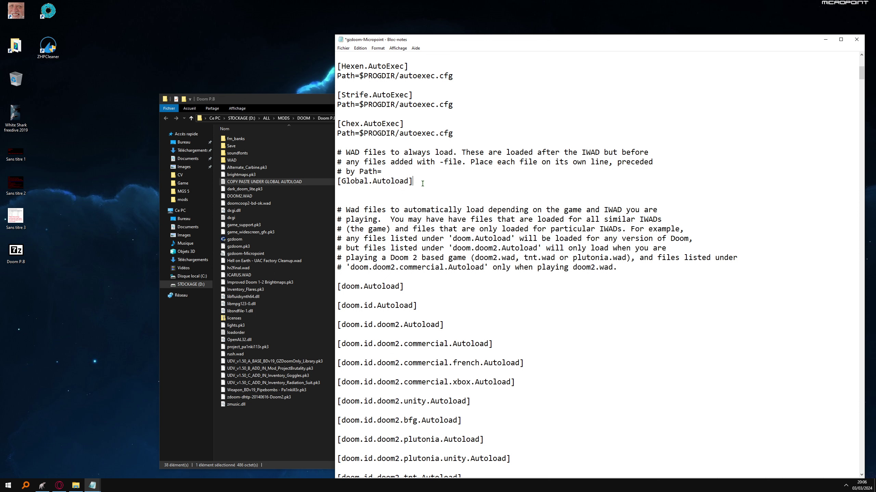
pyautogui.press('Return')
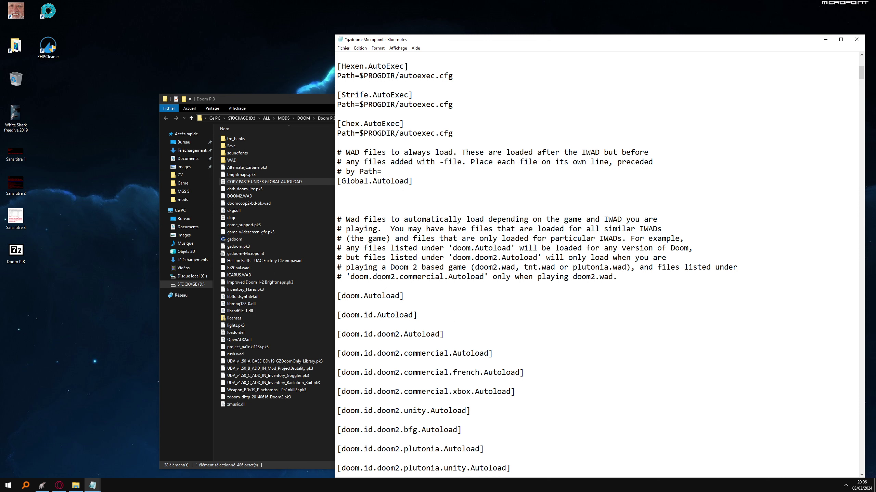
pyautogui.hotkey('ctrl', 'v')
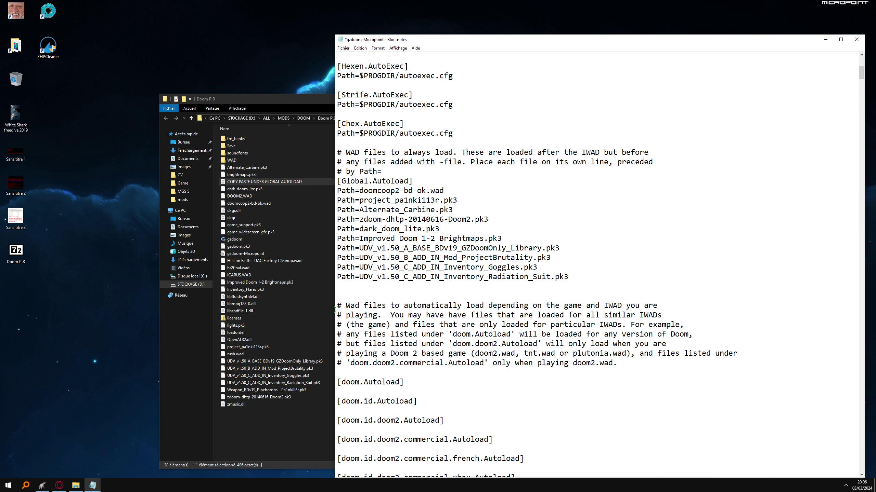
pyautogui.press('Delete')
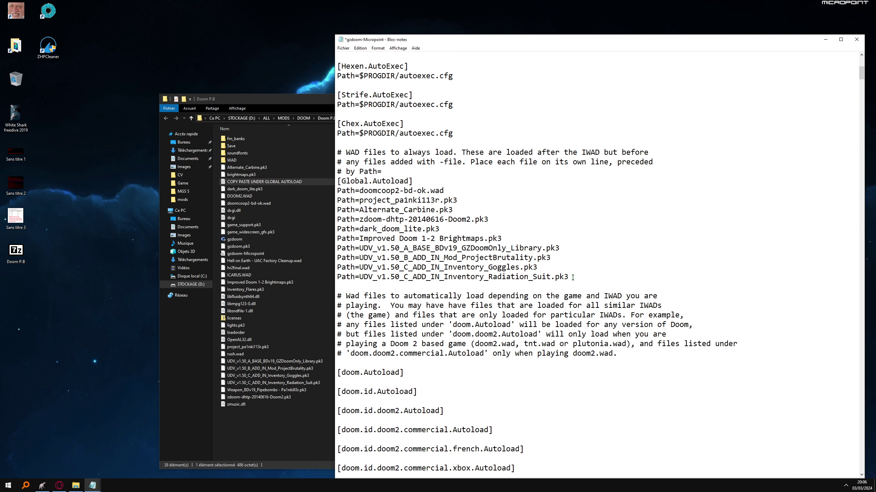
# Tidy the blank lines around the pasted Path list and close the config
pyautogui.click(337, 298)
pyautogui.press('BackSpace')
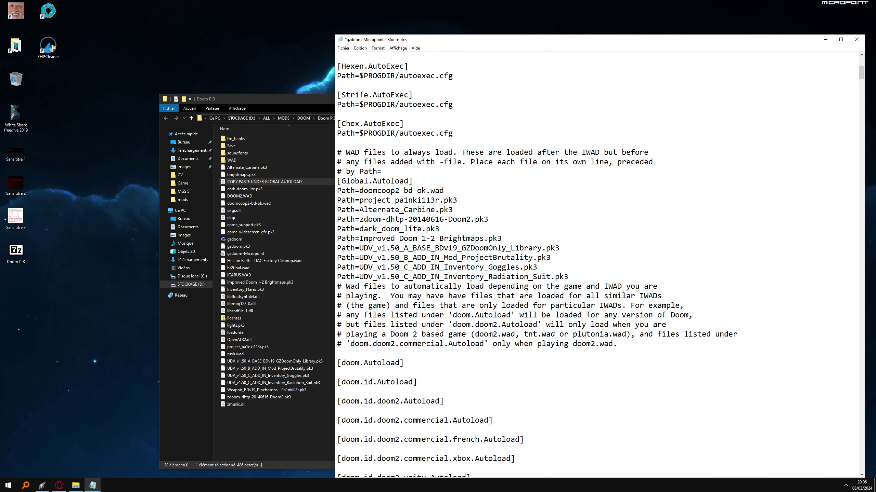
pyautogui.press('Return')
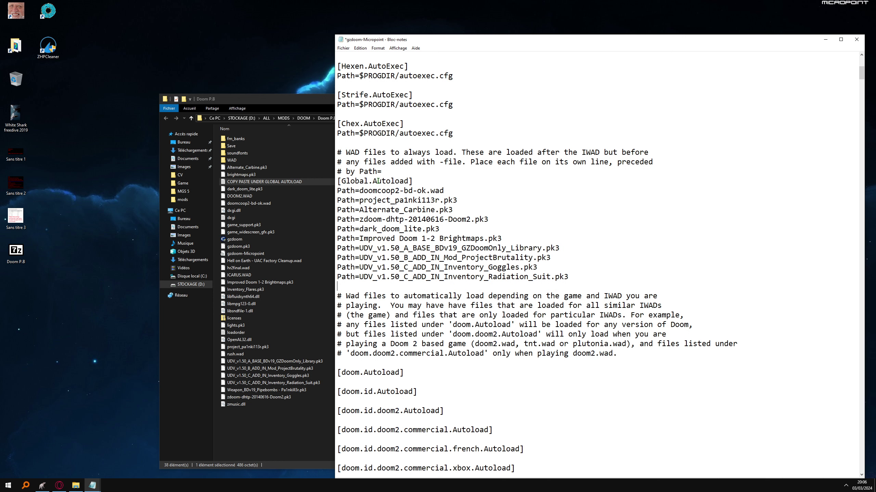
pyautogui.click(417, 180)
pyautogui.press('Return')
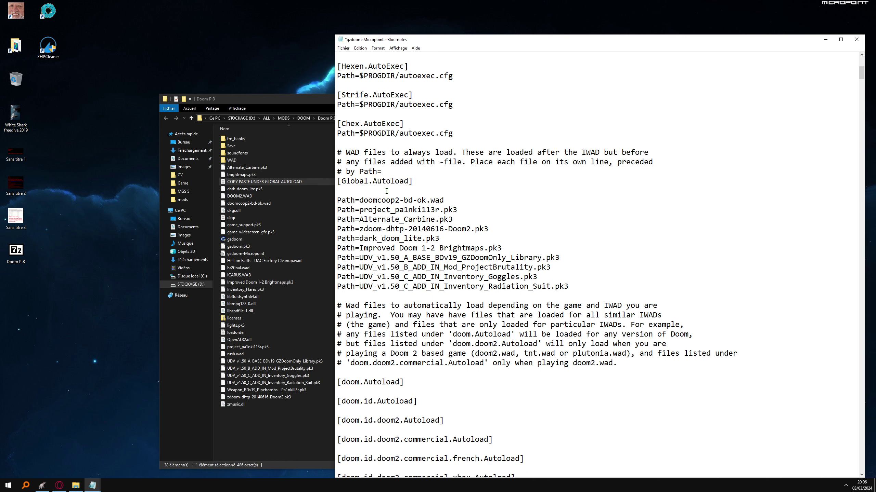
pyautogui.press('BackSpace')
pyautogui.moveTo(571, 277); pyautogui.dragTo(337, 181)
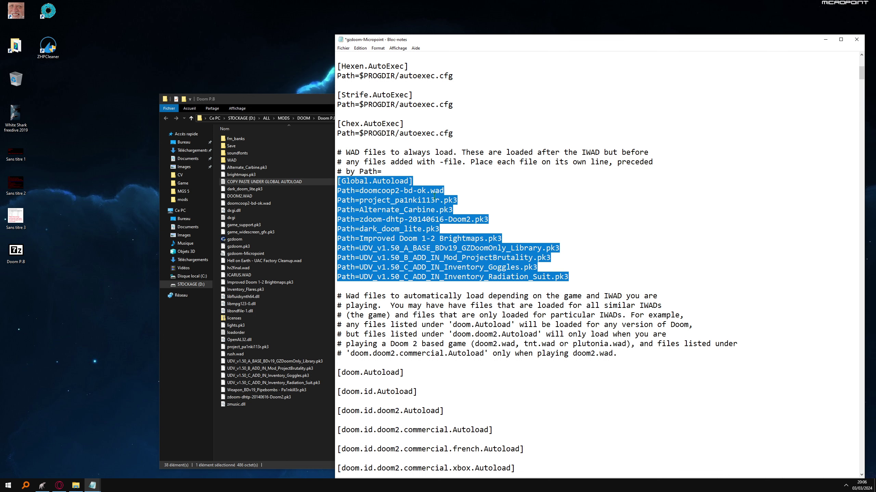
pyautogui.click(445, 192)
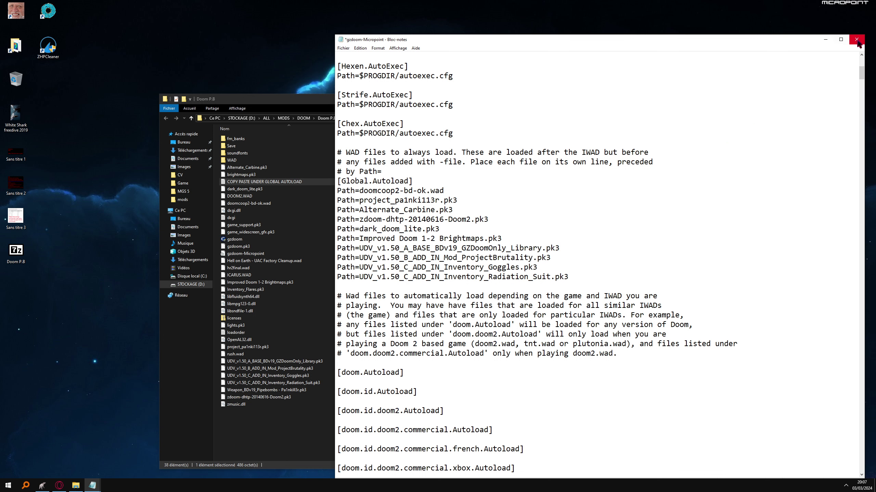
pyautogui.click(856, 39)
# Save the gzdoom config changes and browse the files in the WAD folder
pyautogui.click(402, 251)
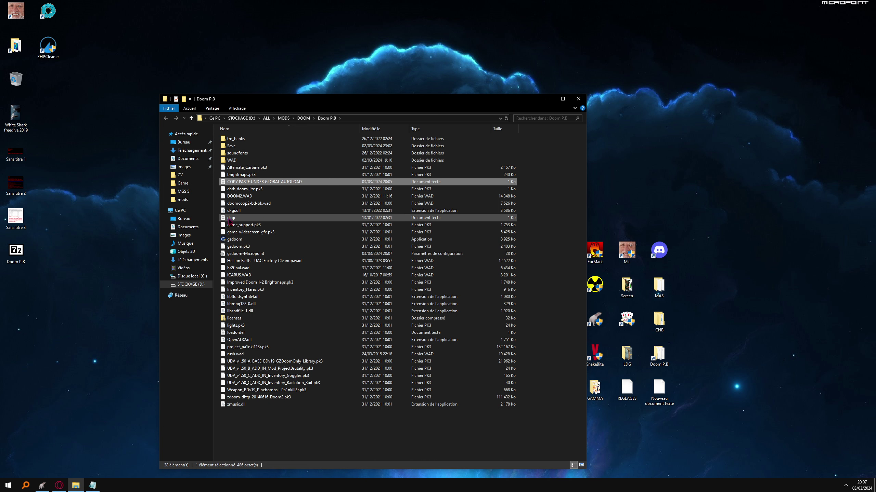
pyautogui.doubleClick(231, 160)
pyautogui.moveTo(268, 372); pyautogui.dragTo(232, 139)
pyautogui.click(262, 388)
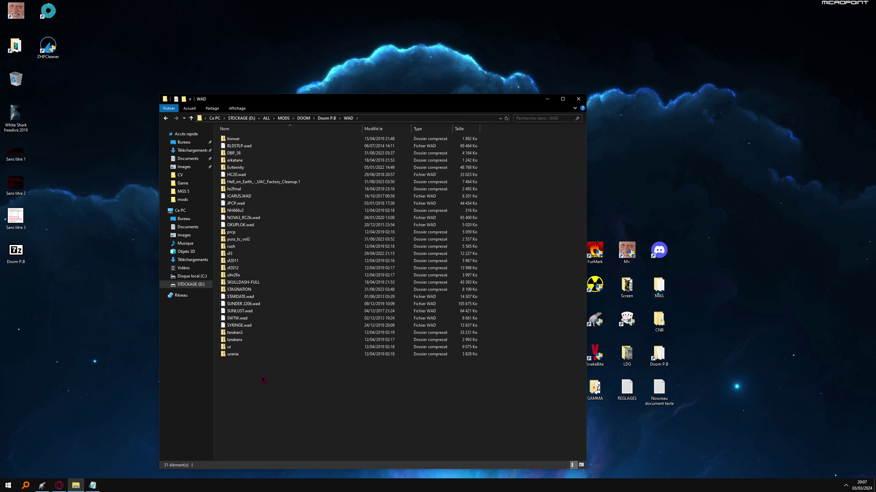
pyautogui.click(238, 312)
pyautogui.click(232, 206)
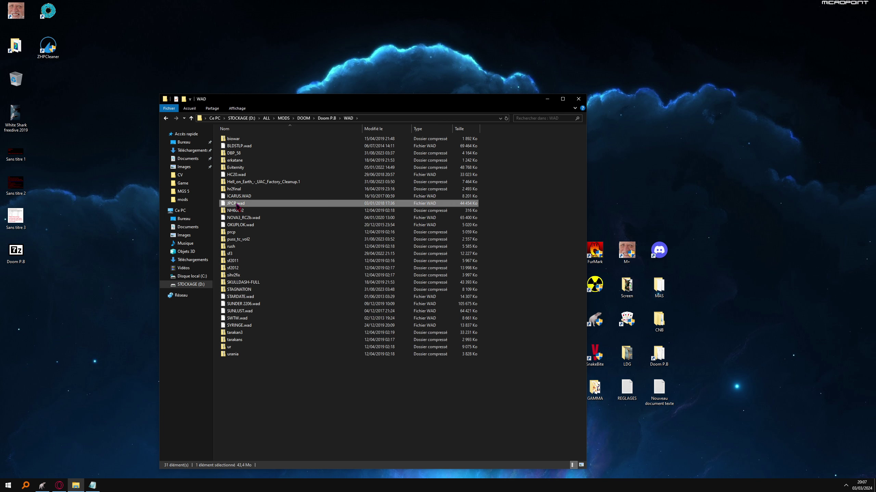
pyautogui.click(286, 381)
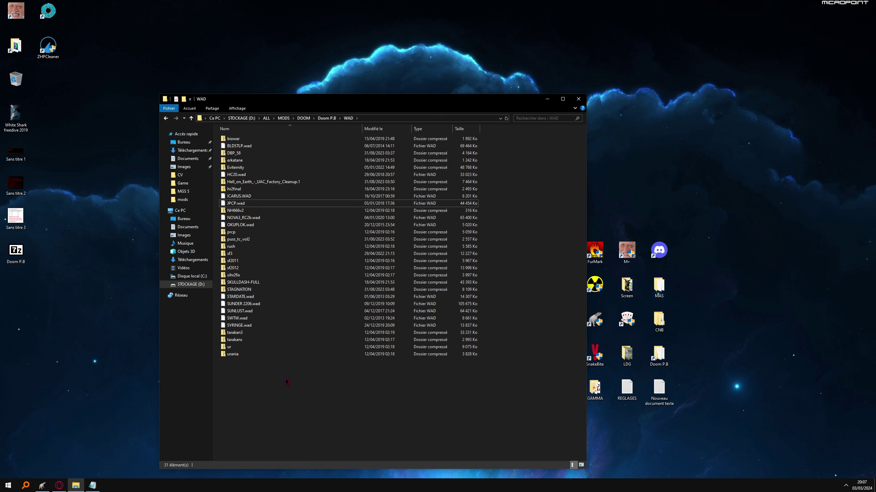
# Copy ICARUS.WAD into the Doom P.B folder, replacing the existing copy
pyautogui.click(234, 197)
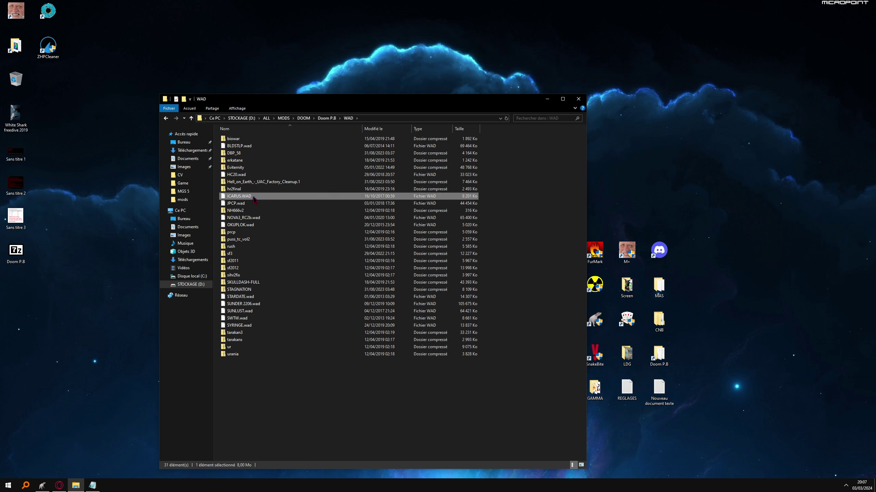
pyautogui.press('BackSpace')
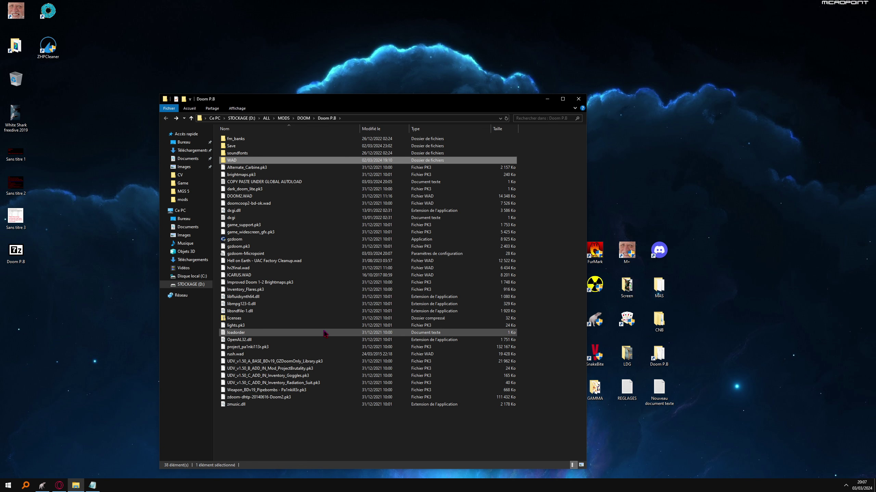
pyautogui.click(295, 436)
pyautogui.hotkey('ctrl', 'v')
pyautogui.click(220, 201)
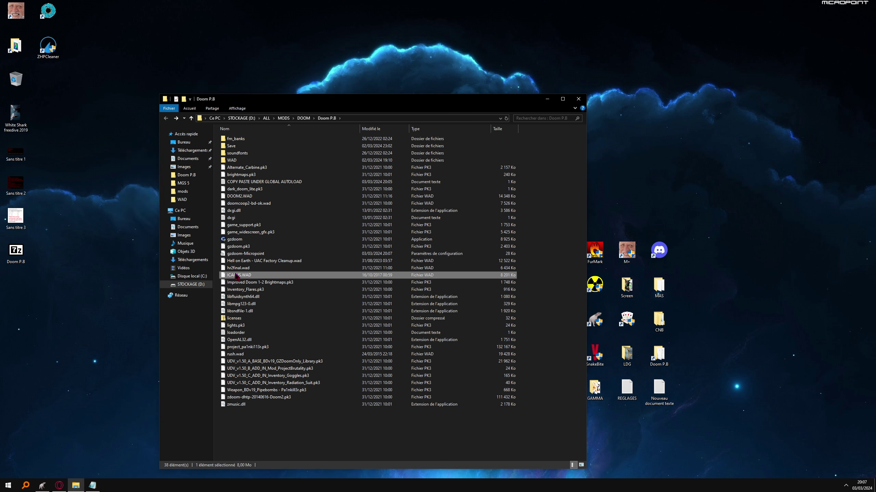
pyautogui.moveTo(236, 276); pyautogui.dragTo(257, 277)
pyautogui.click(276, 429)
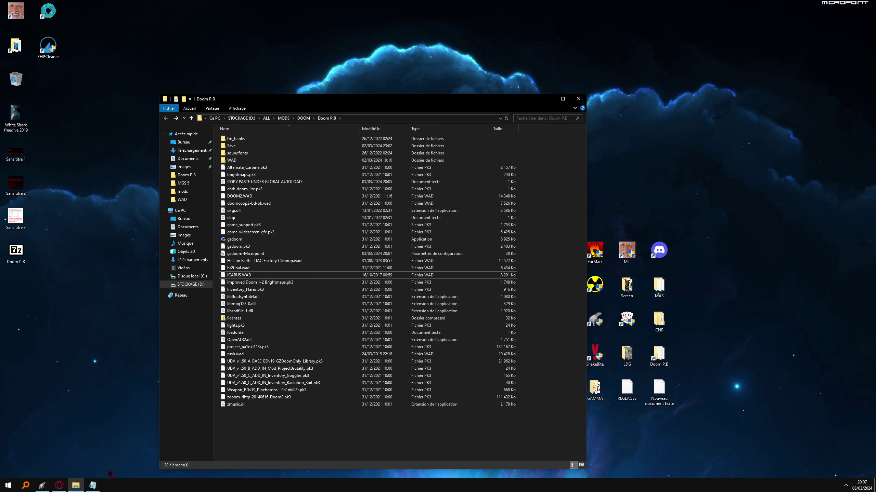
# Close the leftover Notepad window, reopen the COPY PASTE note, and select its Doomworld best-WADs URL
pyautogui.click(92, 485)
pyautogui.click(777, 30)
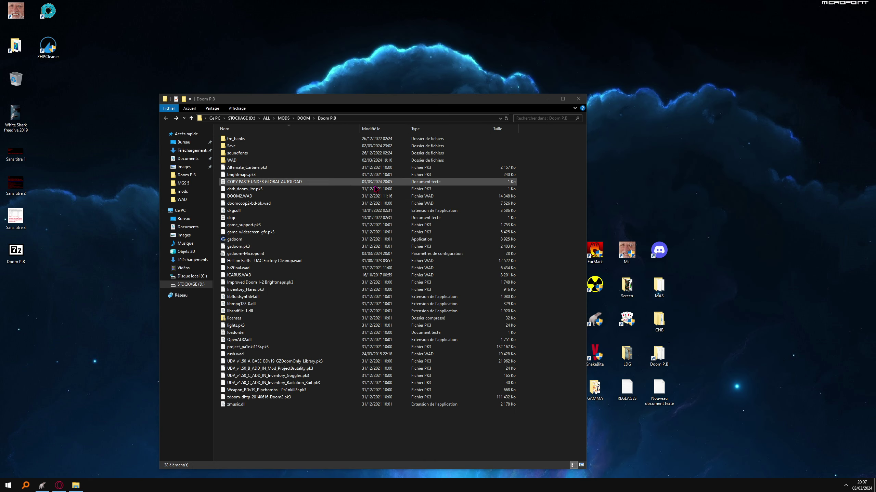
pyautogui.click(268, 184)
pyautogui.doubleClick(264, 185)
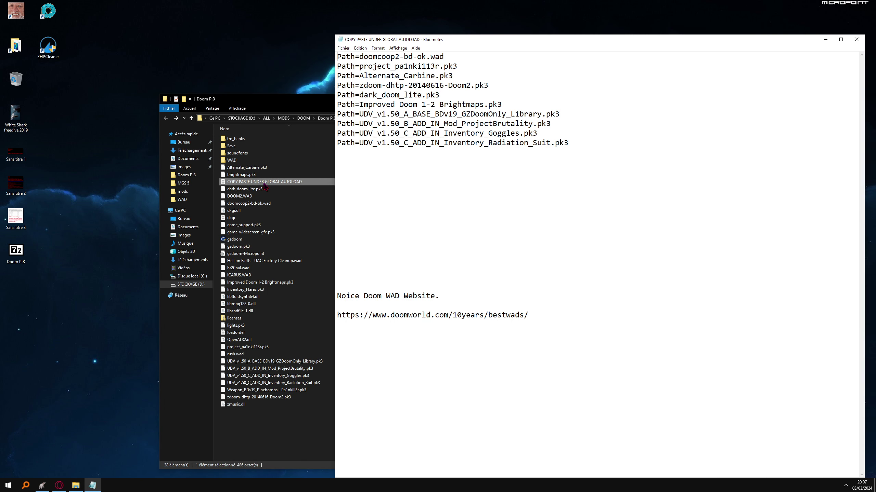
pyautogui.moveTo(536, 321); pyautogui.dragTo(337, 315)
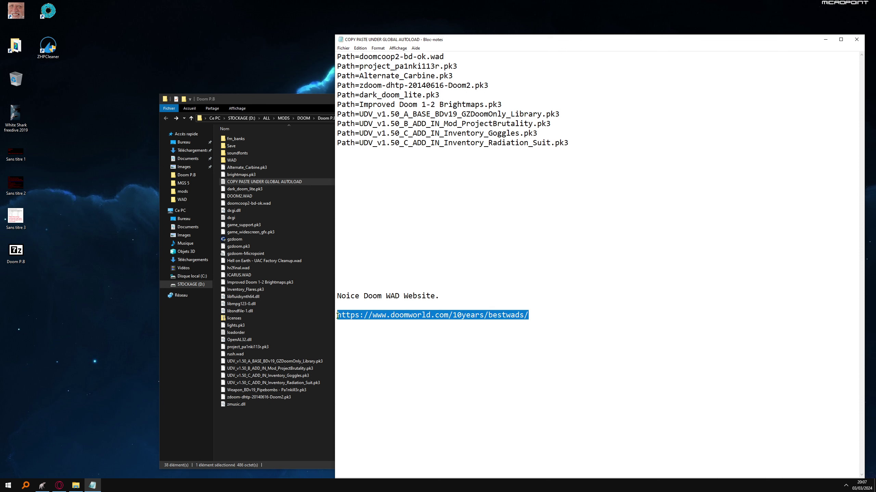
pyautogui.click(59, 485)
# Scroll the Doomworld Top 100 WADs page and open the Top WADs of 2010 list
pyautogui.click(126, 5)
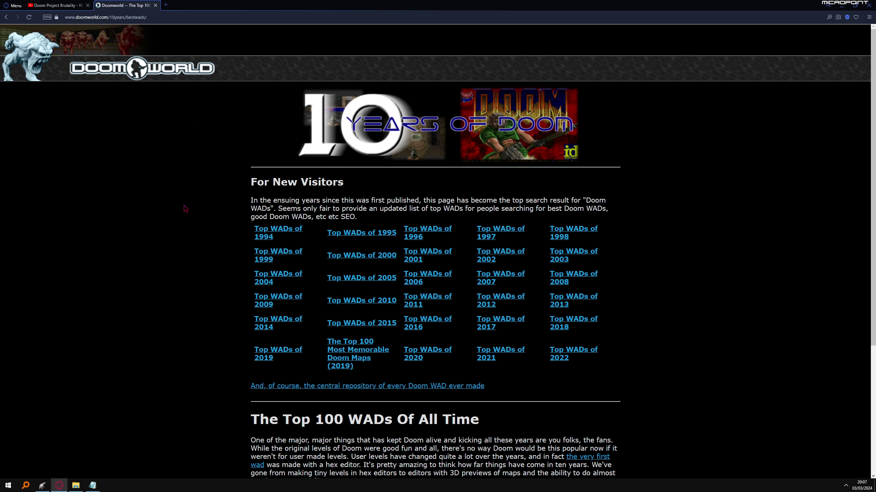
pyautogui.scroll(-2, 485, 265)
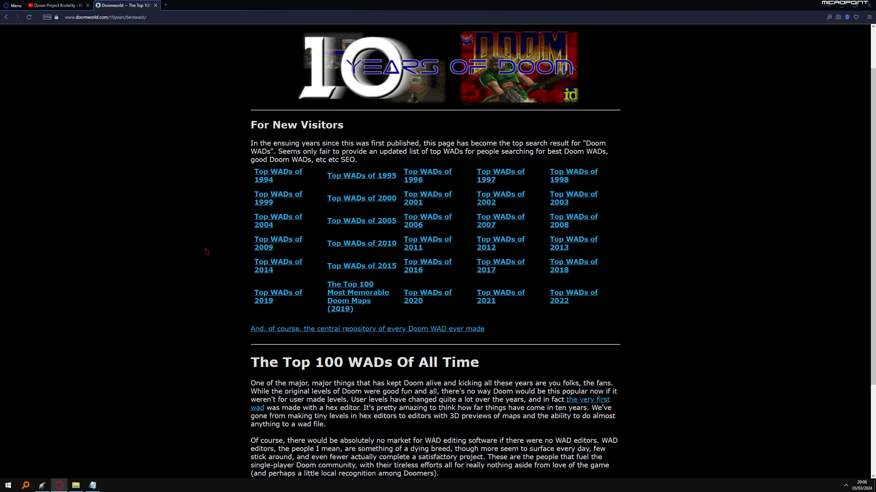
pyautogui.click(69, 5)
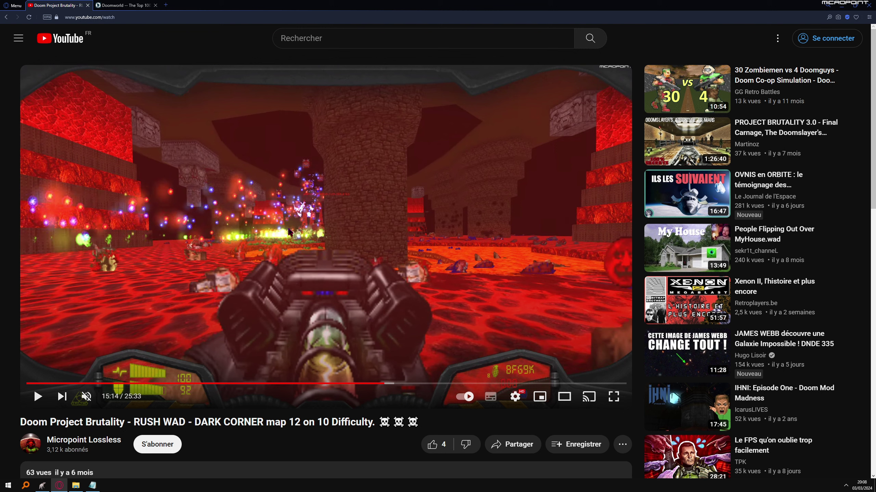
pyautogui.click(127, 5)
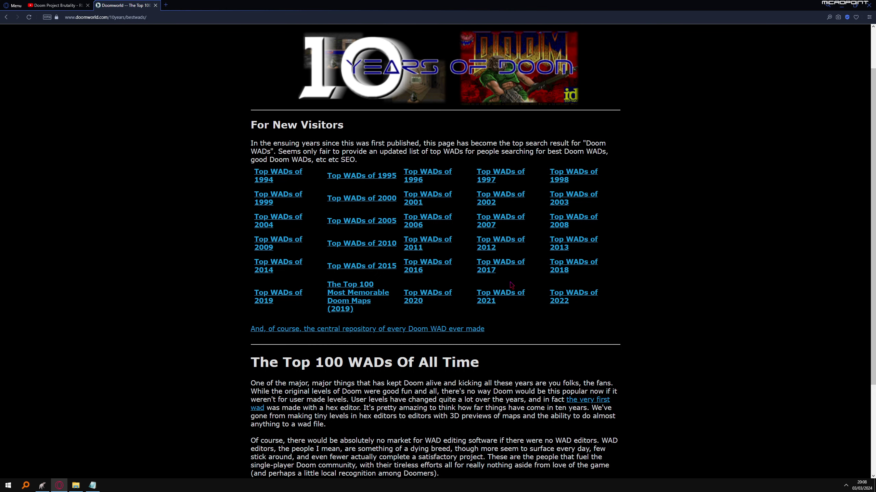
pyautogui.click(359, 246)
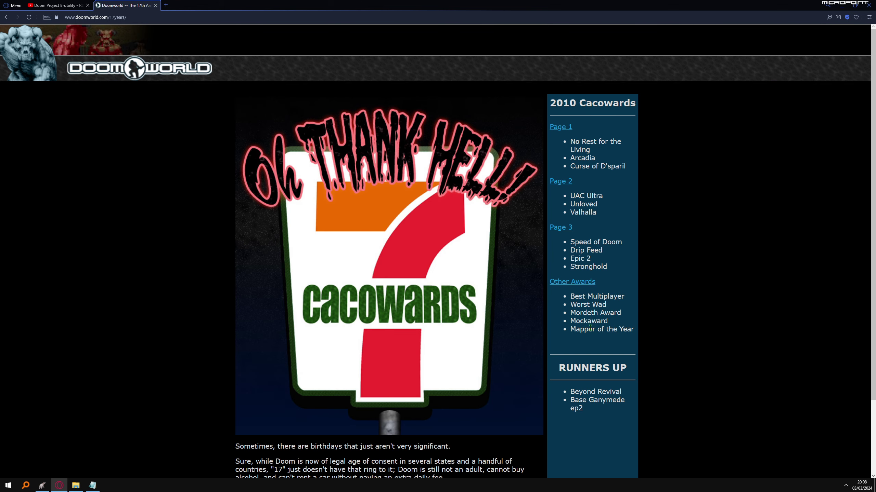
# Go to Cacowards page 2 and open the UAC Ultra (v1.2) idgames download page
pyautogui.moveTo(606, 201); pyautogui.dragTo(566, 196)
pyautogui.click(561, 181)
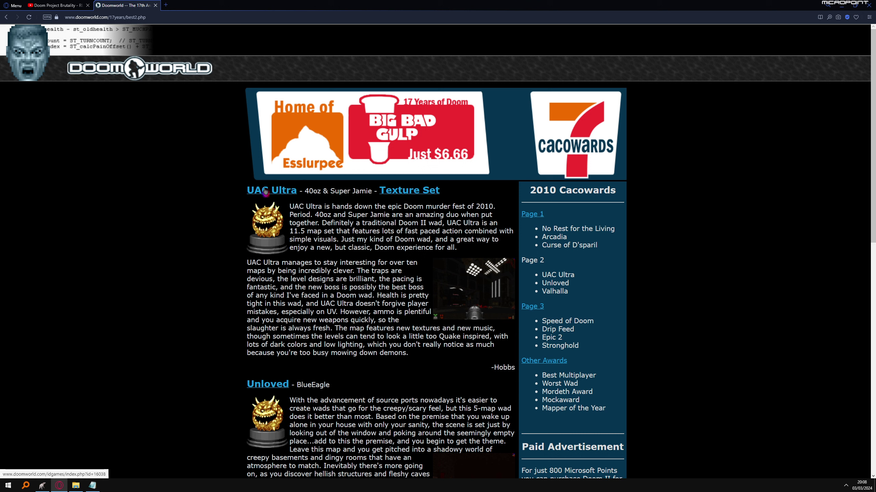
pyautogui.click(284, 191)
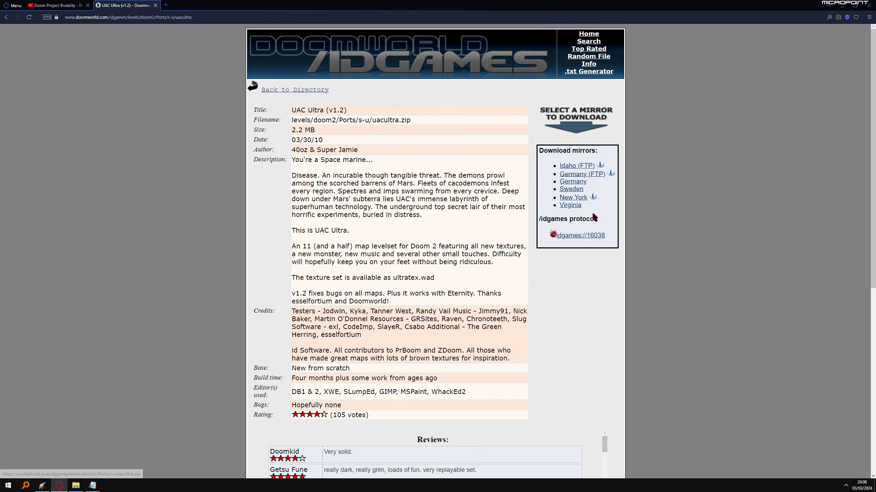
pyautogui.moveTo(594, 219); pyautogui.dragTo(561, 165)
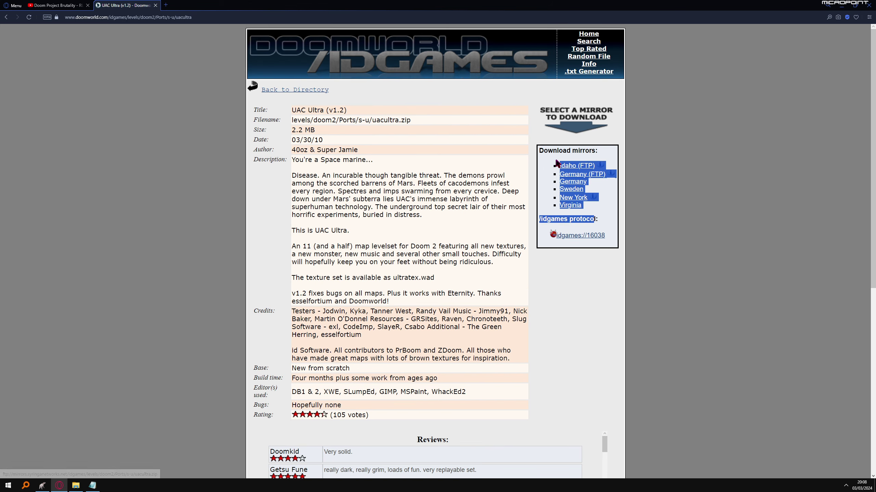
pyautogui.click(640, 194)
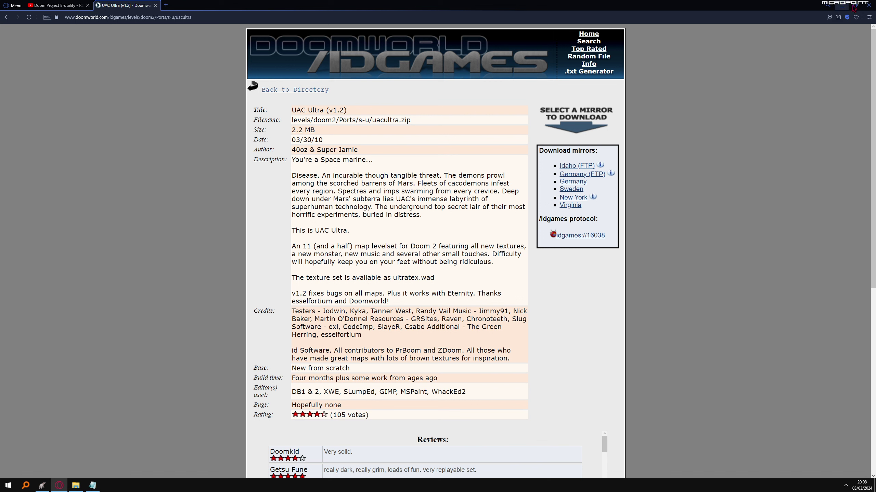
# Close the browser, then drag ICARUS.WAD toward gzdoom and cancel the move
pyautogui.click(868, 5)
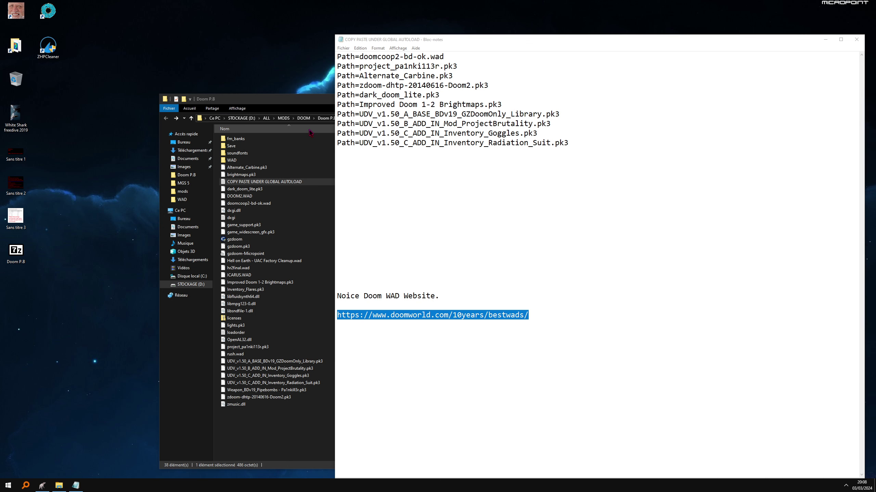
pyautogui.click(294, 105)
pyautogui.click(292, 413)
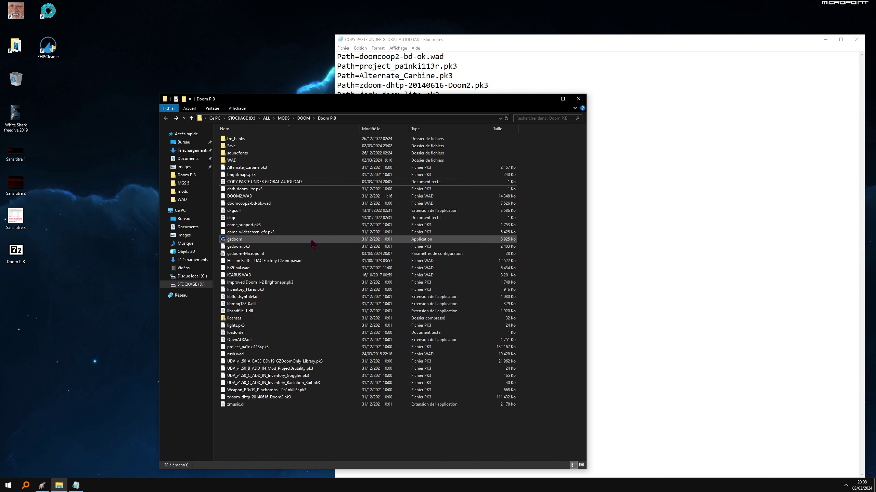
pyautogui.moveTo(236, 275); pyautogui.dragTo(242, 239)
pyautogui.moveTo(248, 242); pyautogui.dragTo(247, 276)
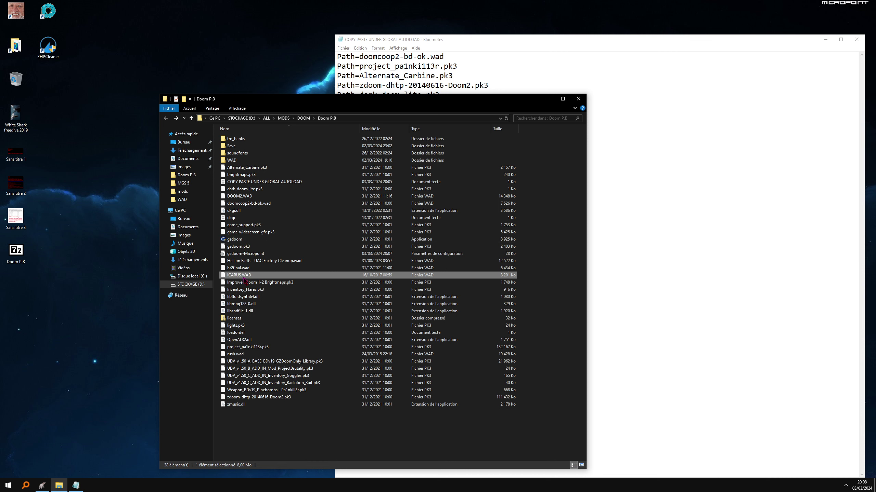
# Close the Doom P.B folder window and the COPY PASTE UNDER GLOBAL AUTOLOAD note
pyautogui.click(578, 99)
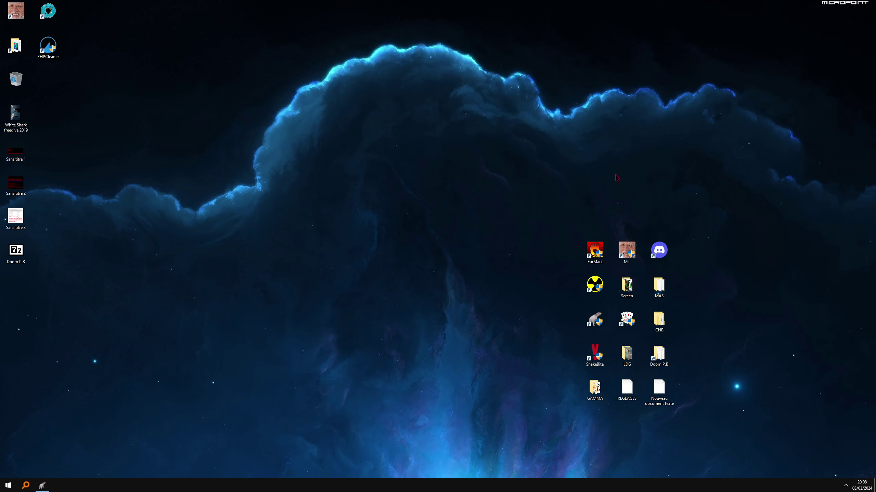
pyautogui.click(856, 39)
pyautogui.click(430, 258)
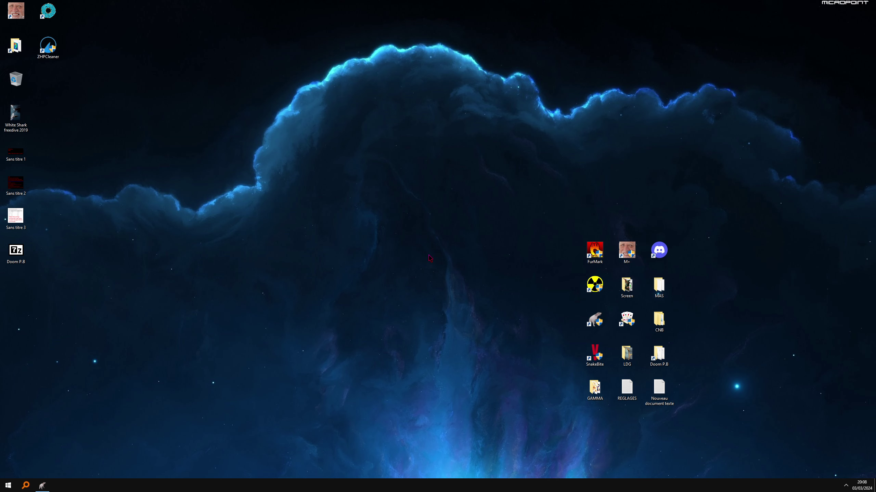